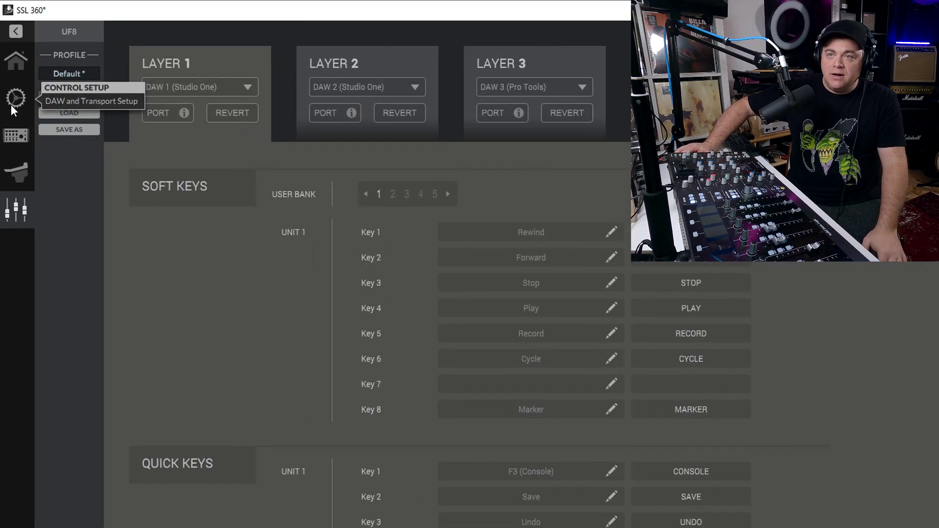
# Step: Open SSL 360's DAW and Transport Setup page to view the DAW 1–3 configuration
pyautogui.click(14, 101)
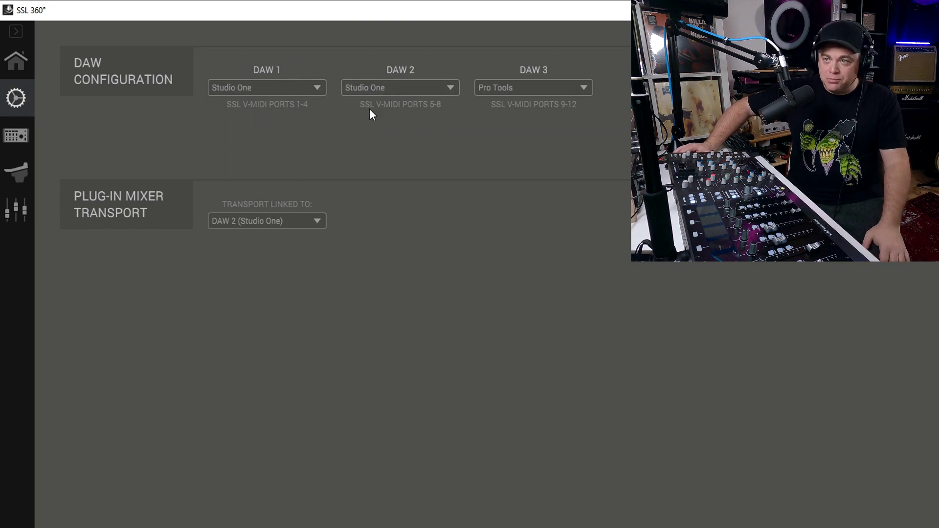
pyautogui.click(246, 89)
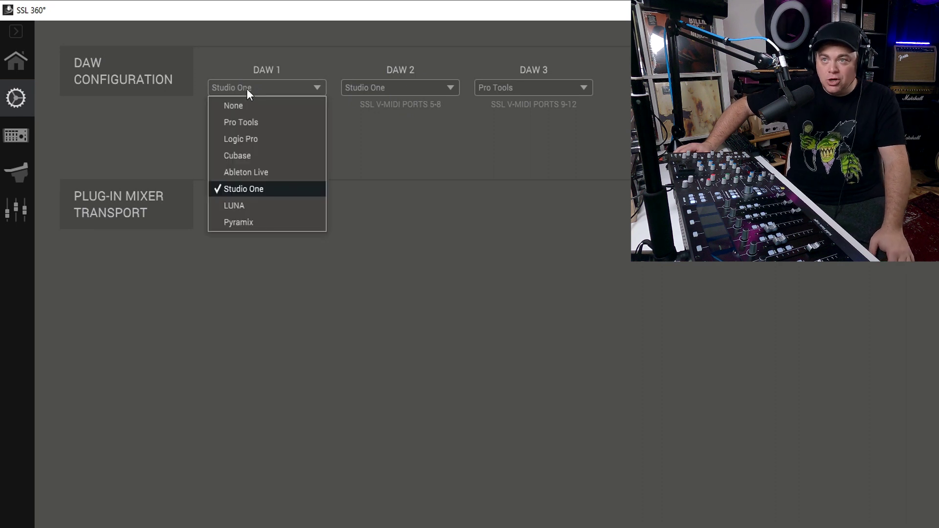
pyautogui.click(384, 89)
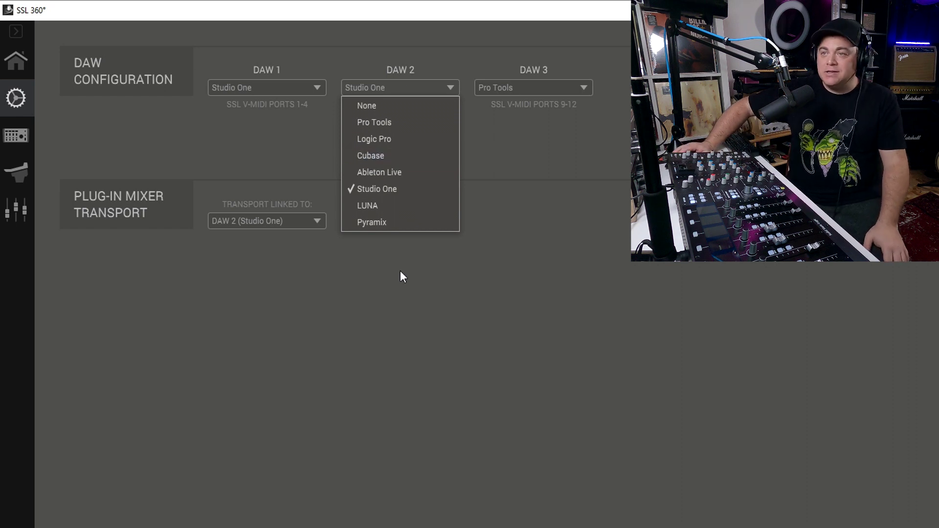
pyautogui.click(466, 311)
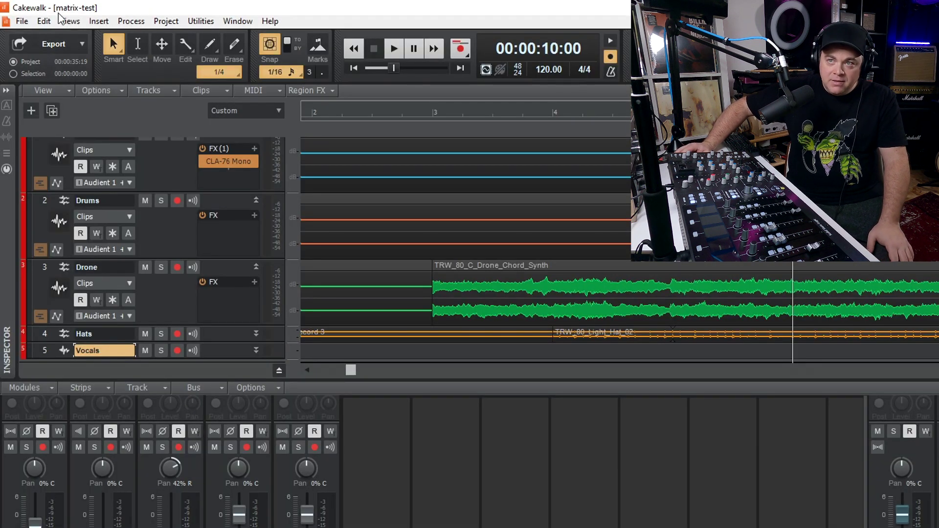
# Step: Check in Preferences > MIDI Devices that SSL V-MIDI Port 5 is enabled as input and output
pyautogui.click(44, 21)
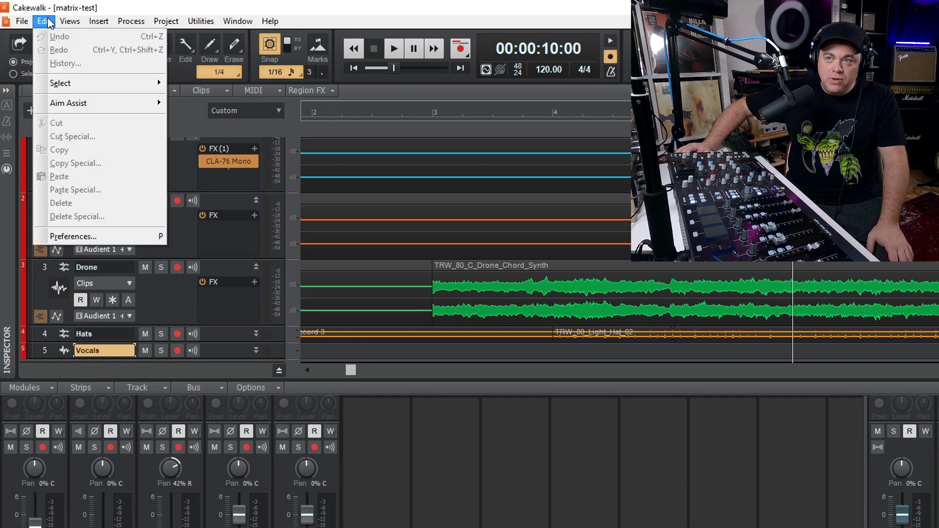
pyautogui.click(90, 239)
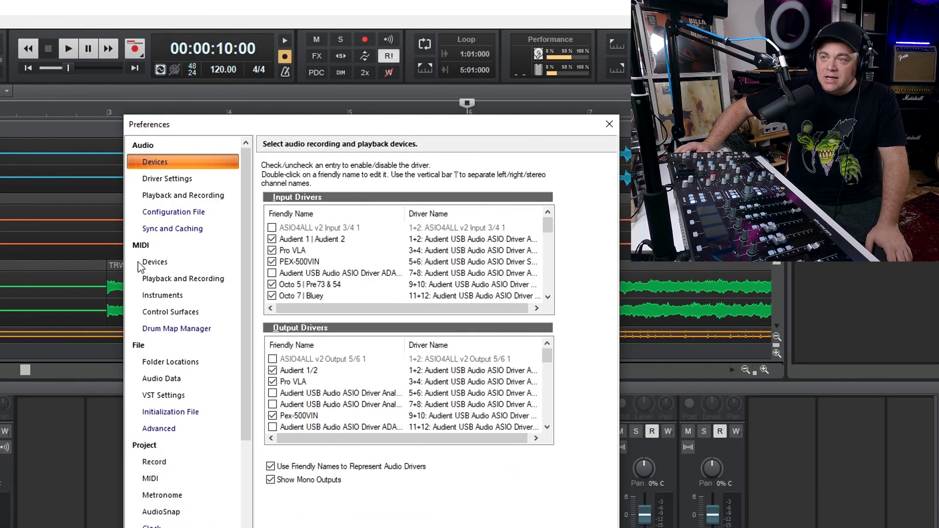
pyautogui.click(153, 264)
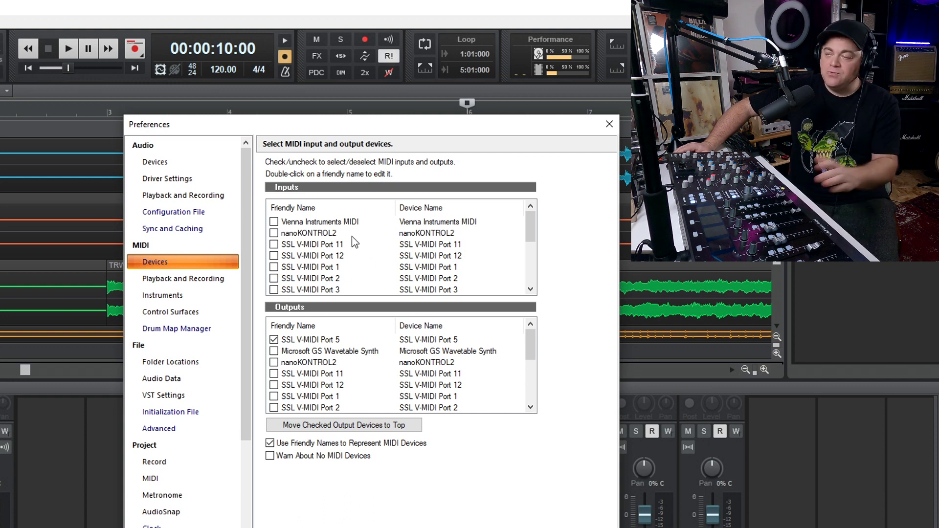
pyautogui.scroll(-1, 326, 258)
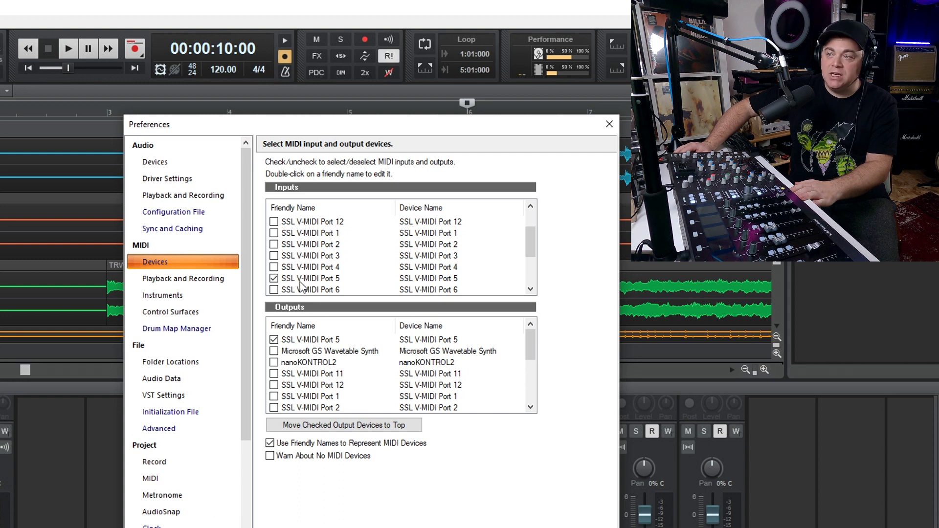
pyautogui.scroll(-1, 346, 282)
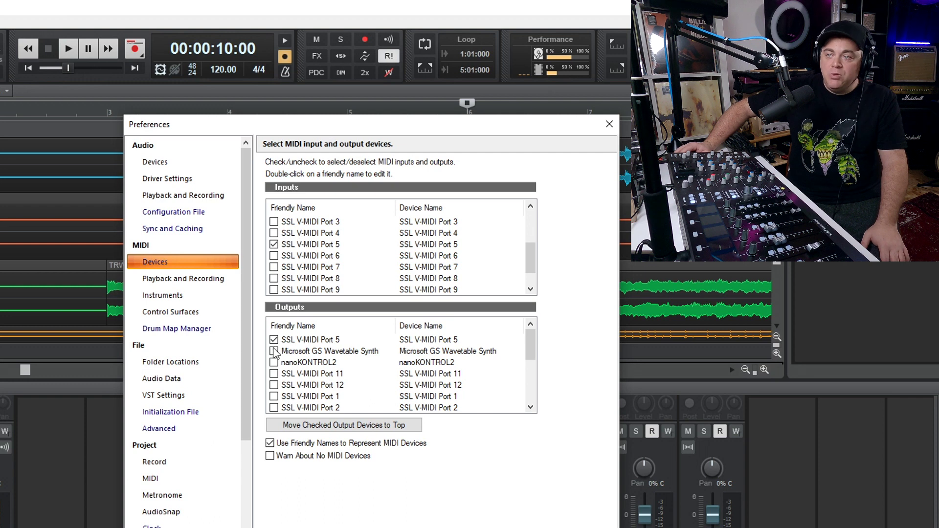
# Step: On the Control Surfaces page, select Mackie Control - 2 and begin adding a new controller
pyautogui.click(177, 313)
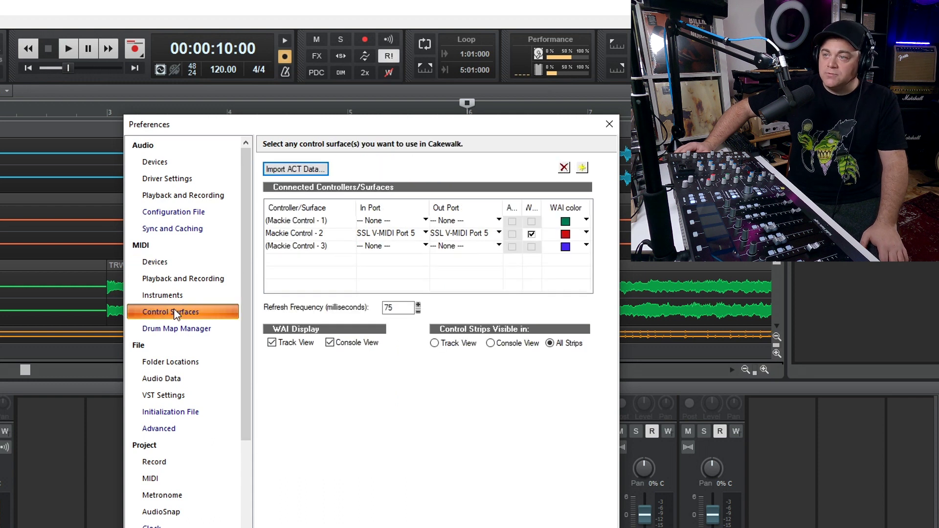
pyautogui.click(303, 236)
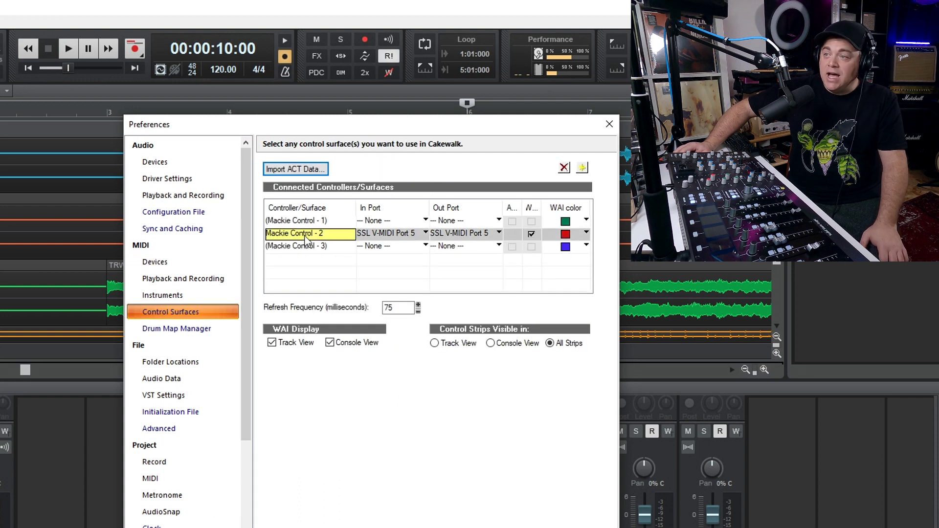
pyautogui.click(583, 169)
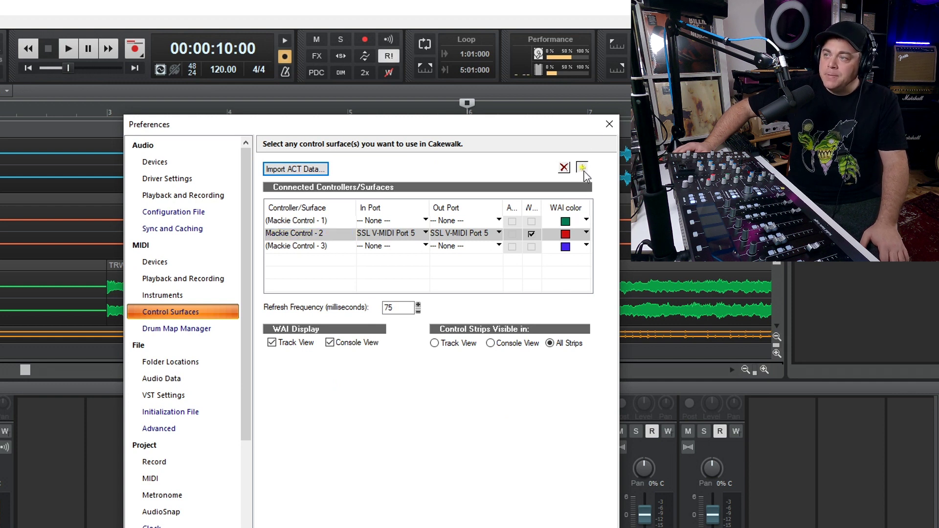
# Step: Add a Mackie Control surface with SSL V-MIDI Port 5 as its port
pyautogui.click(300, 337)
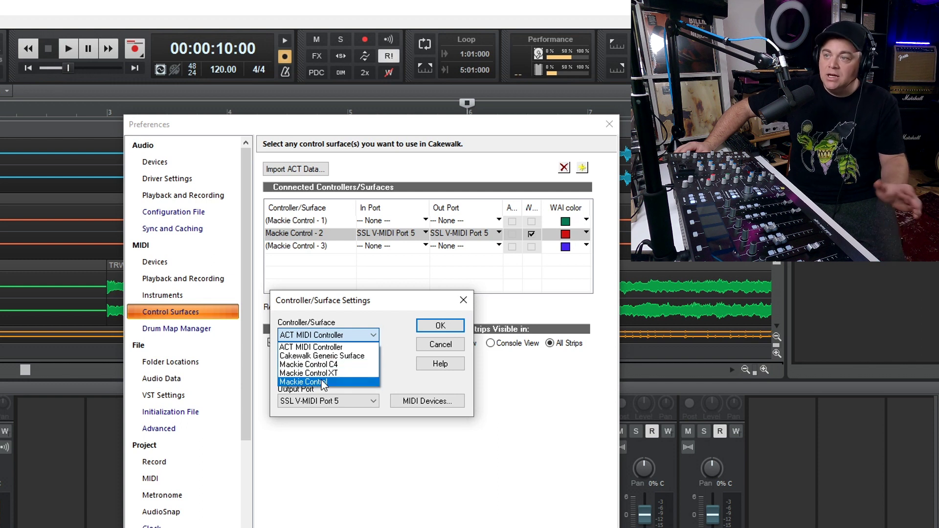
pyautogui.click(294, 383)
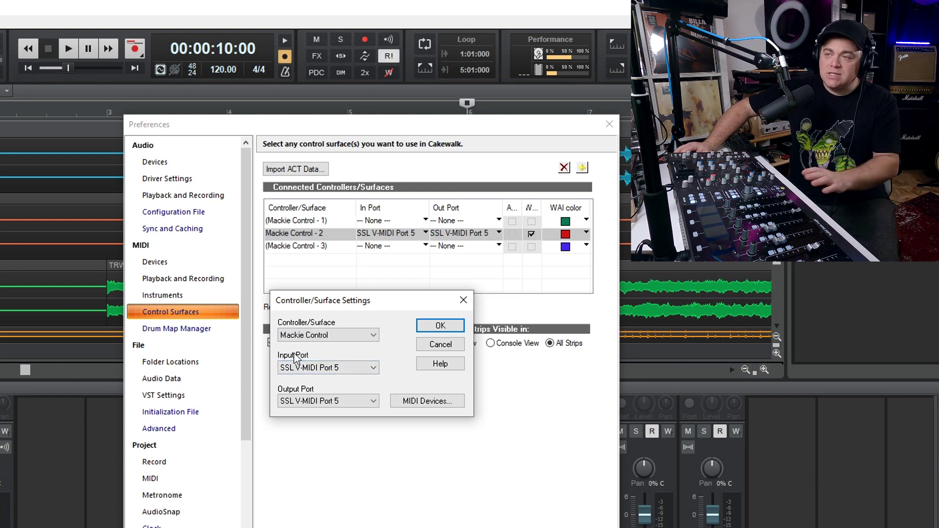
pyautogui.click(321, 369)
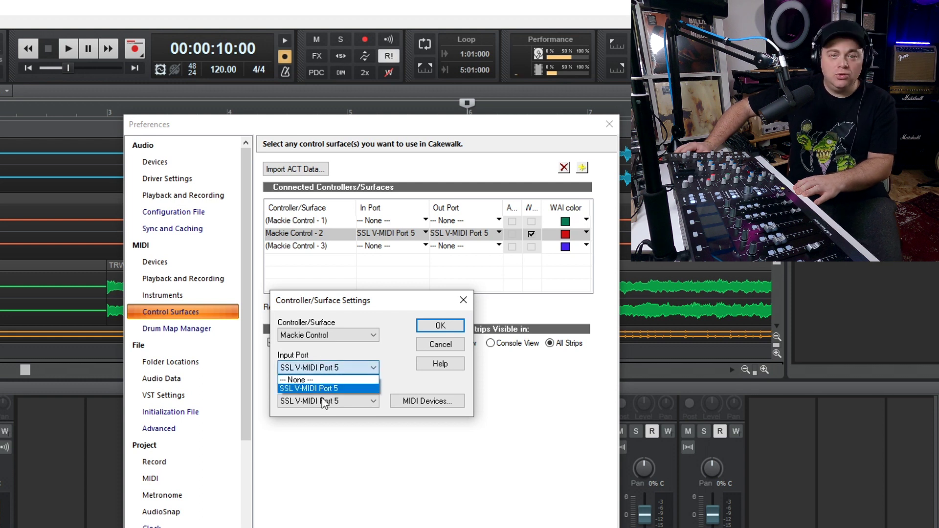
pyautogui.click(308, 388)
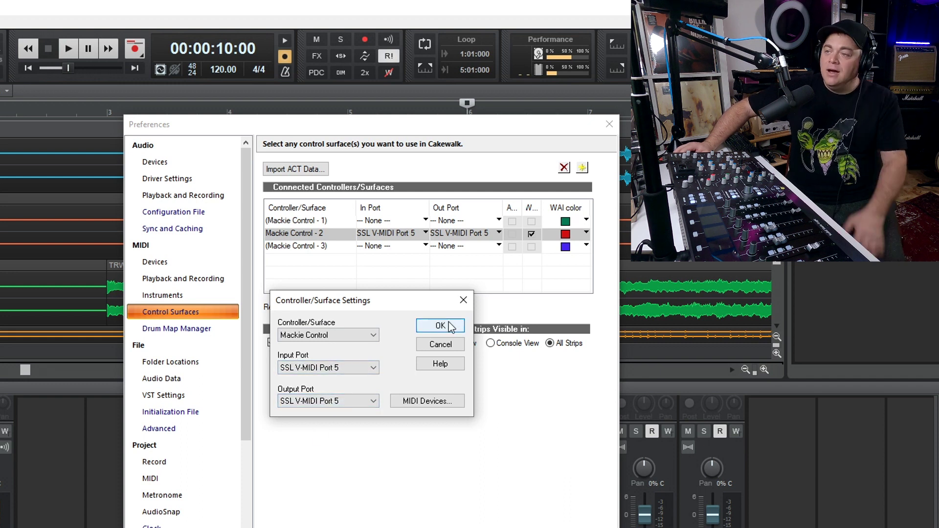
pyautogui.click(448, 346)
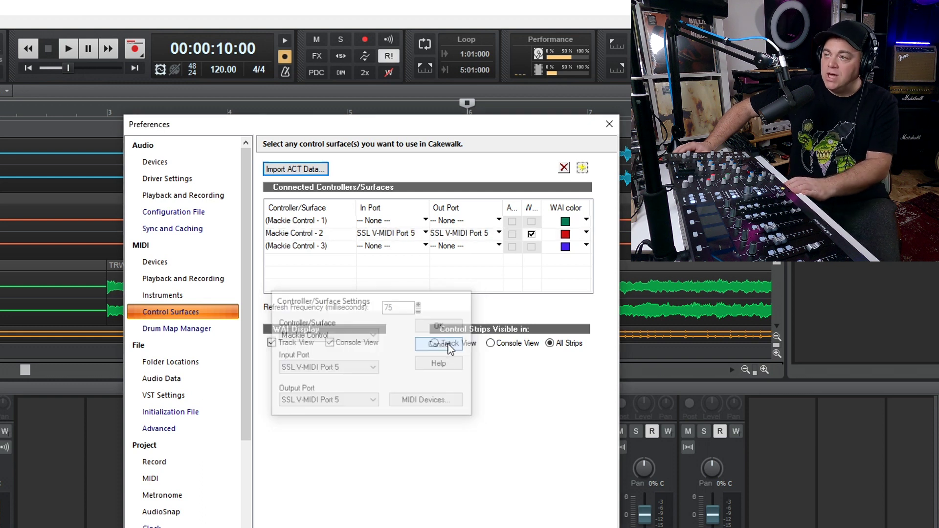
# Step: Verify Mackie Control - 2 uses SSL V-MIDI Port 5 in and out, then close Preferences
pyautogui.click(299, 234)
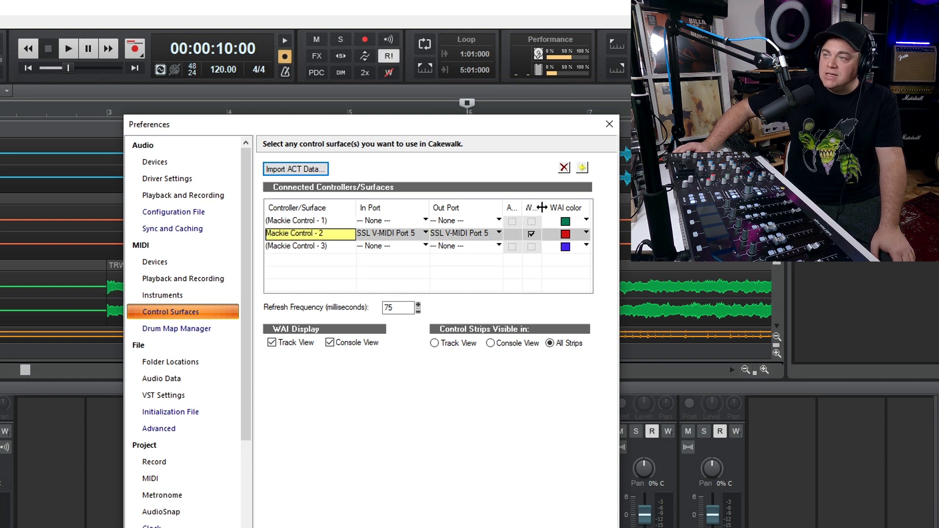
pyautogui.moveTo(541, 207); pyautogui.dragTo(550, 207)
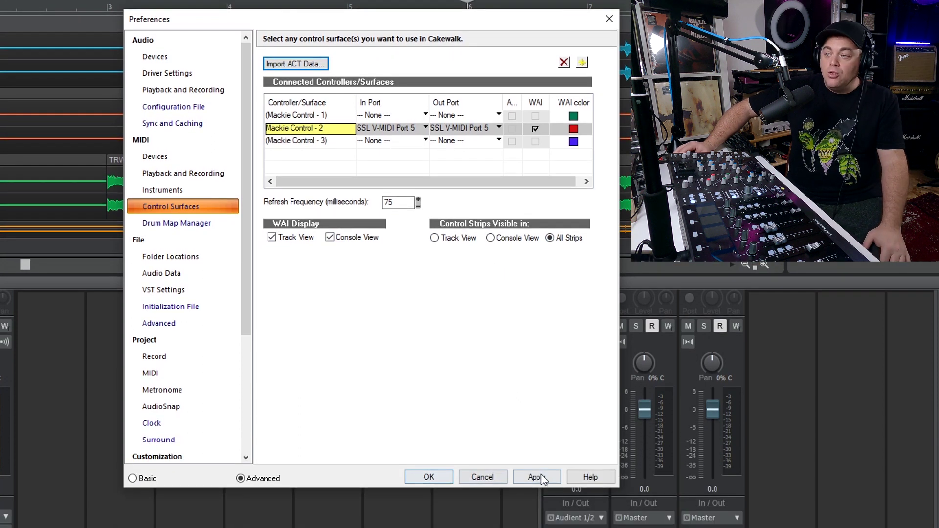
pyautogui.click(429, 476)
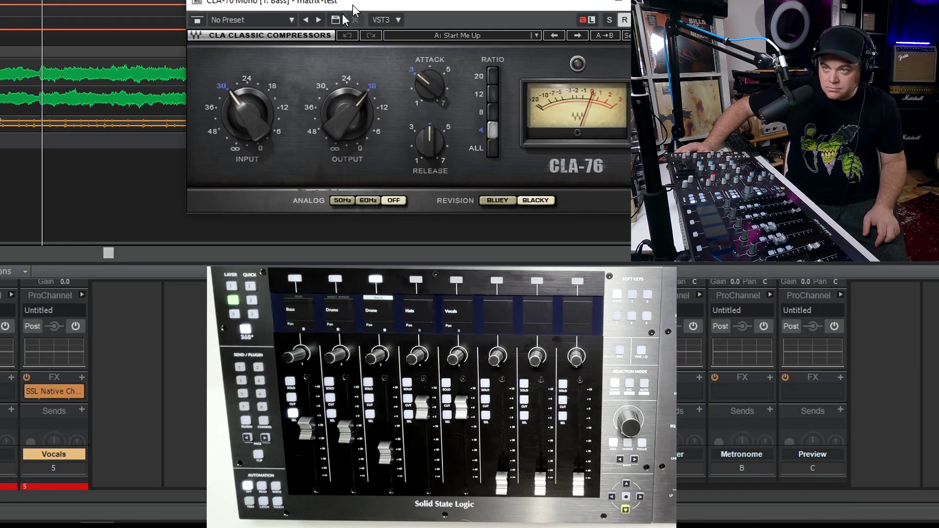
# Step: Reposition the Bass track's CLA-76 Mono compressor window so its meter section is visible
pyautogui.moveTo(411, 161); pyautogui.dragTo(435, 217)
pyautogui.moveTo(346, 81); pyautogui.dragTo(289, 76)
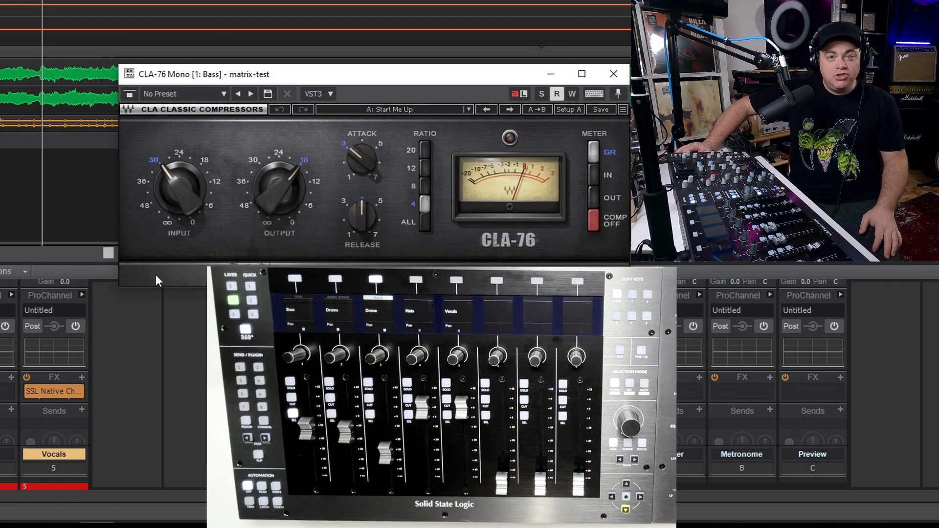
pyautogui.moveTo(179, 183)
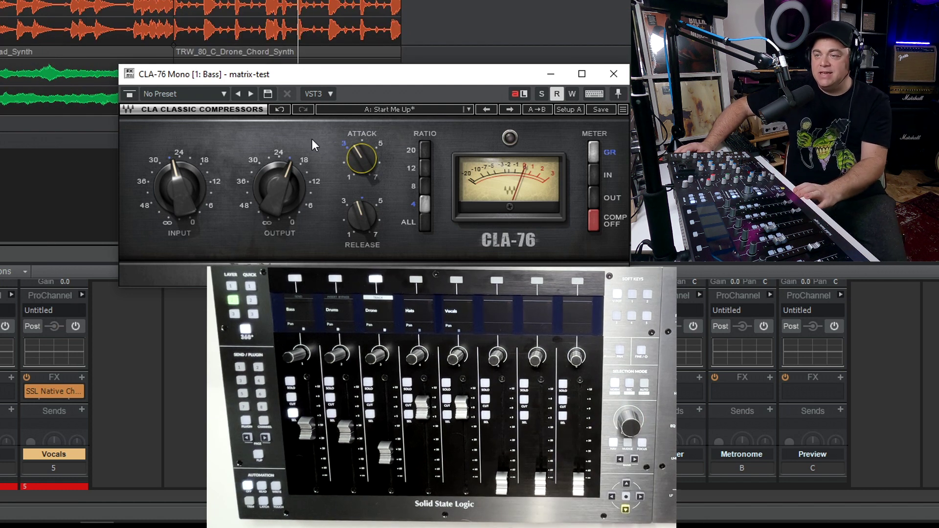
pyautogui.moveTo(268, 171)
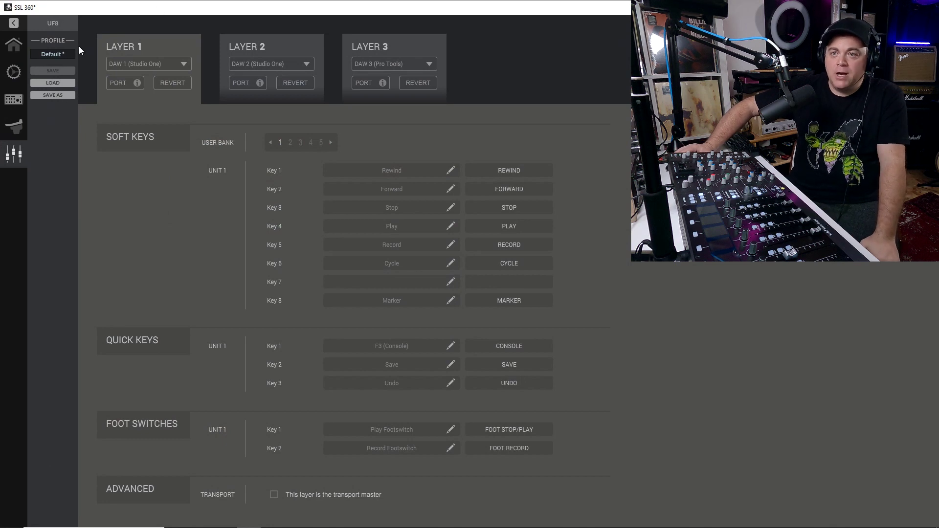
# Step: On the UF8 page, compare Layers 1 and 2, then edit Layer 2's Quick Key 1
pyautogui.click(14, 156)
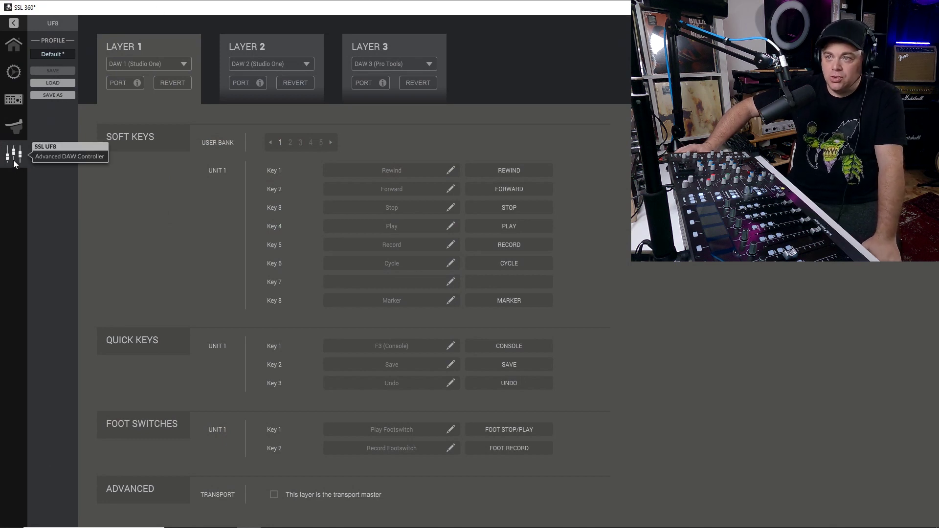
pyautogui.click(256, 46)
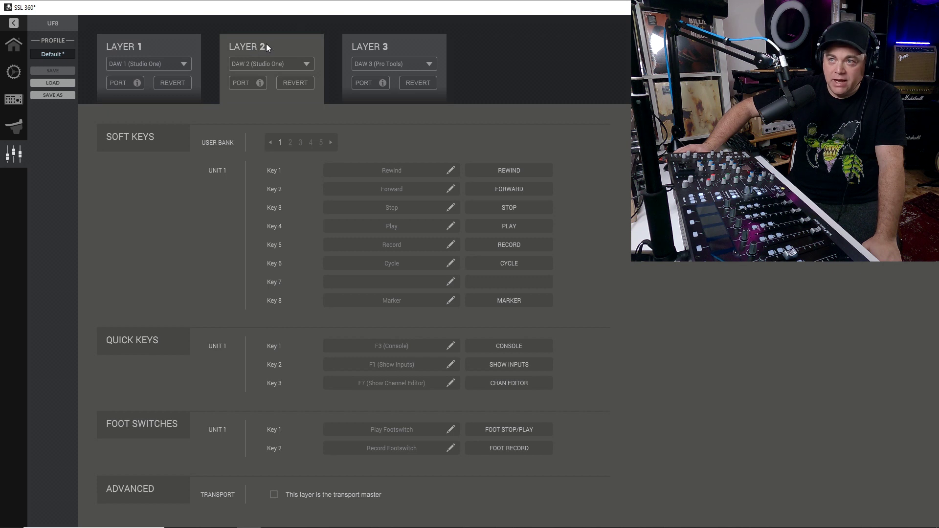
pyautogui.click(136, 45)
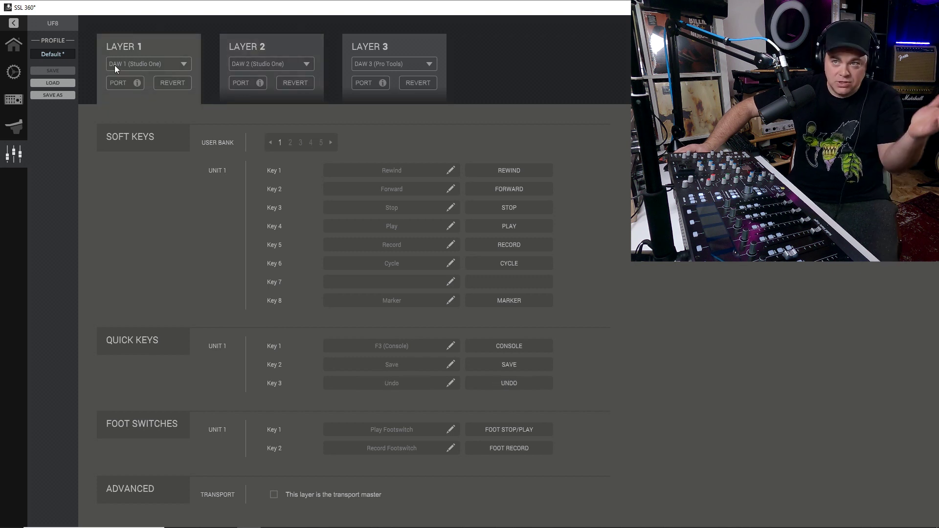
pyautogui.click(295, 46)
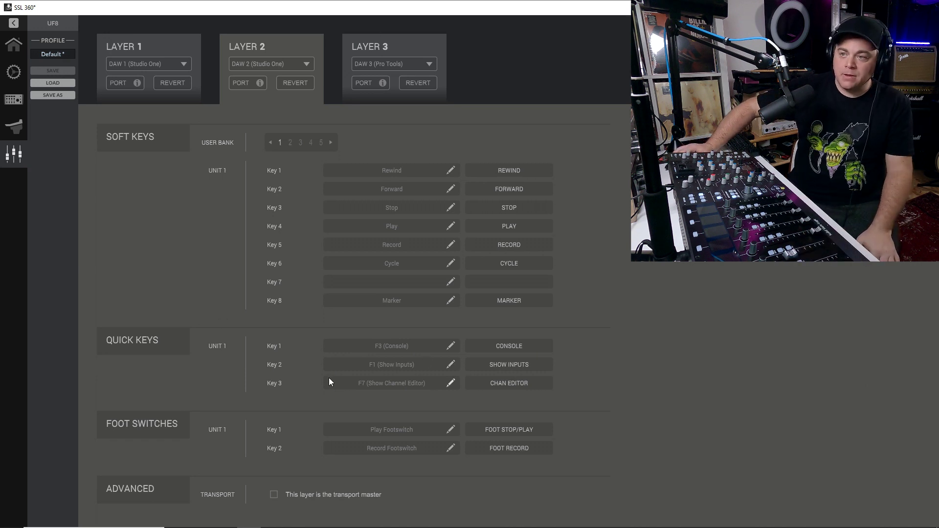
pyautogui.click(450, 346)
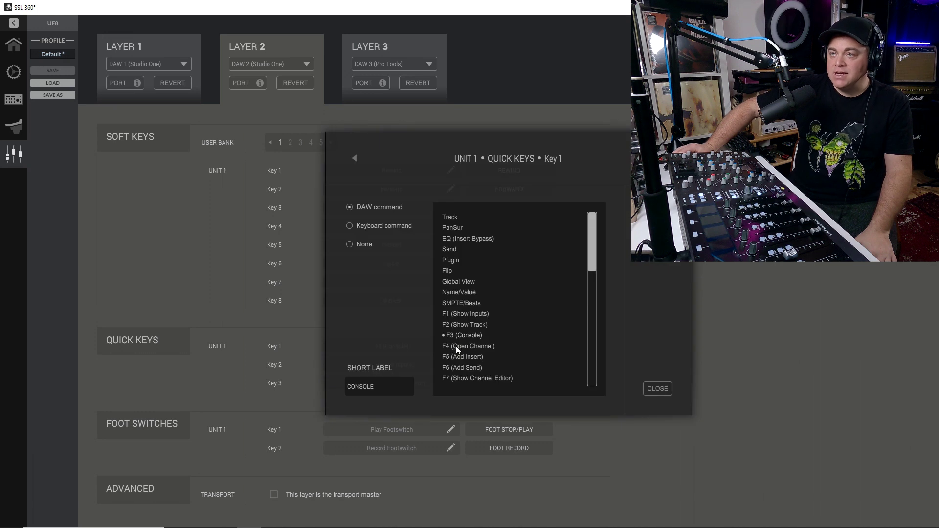
# Step: Assign the Ctrl+S keyboard command to Quick Key 1 and label it 'save'
pyautogui.click(349, 226)
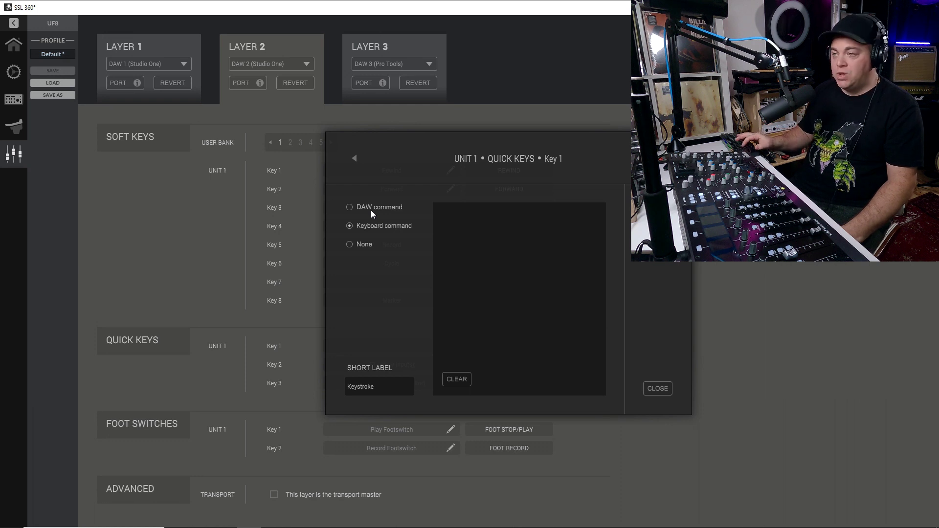
pyautogui.hotkey('ctrl', 's')
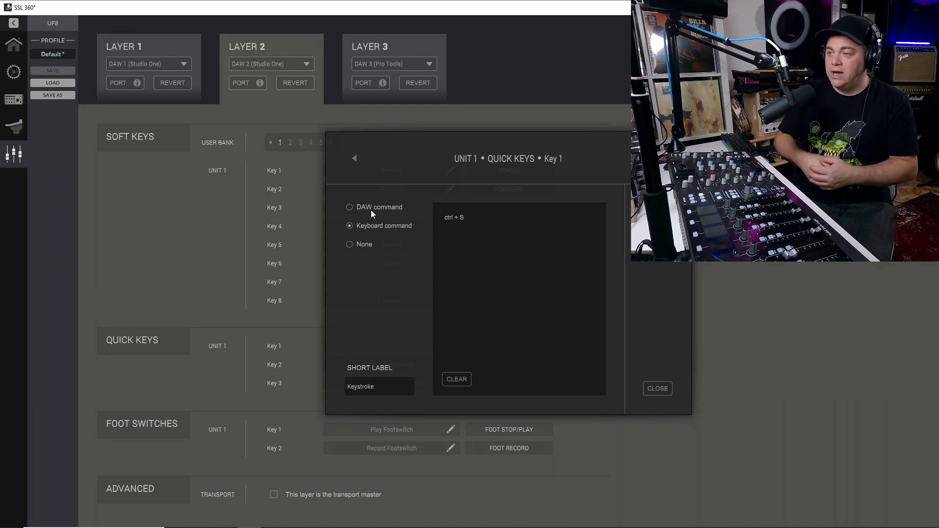
pyautogui.click(657, 388)
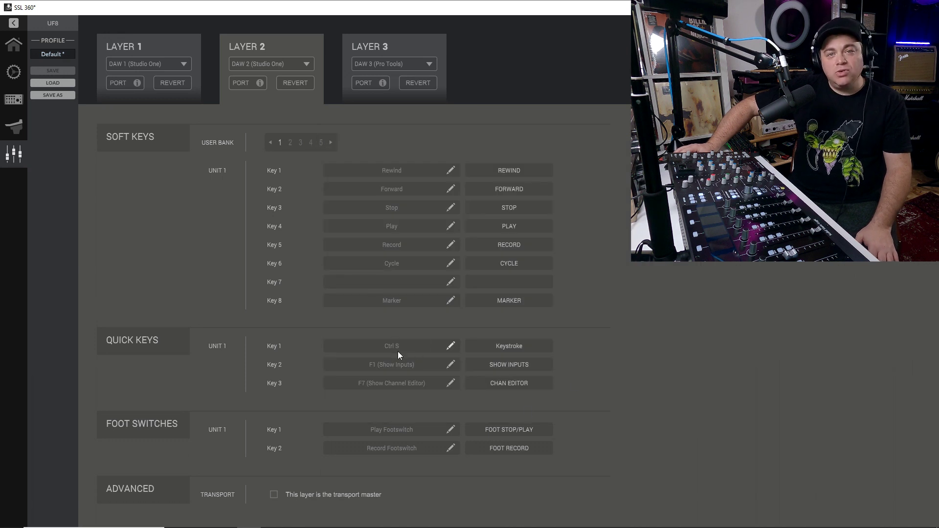
pyautogui.doubleClick(510, 346)
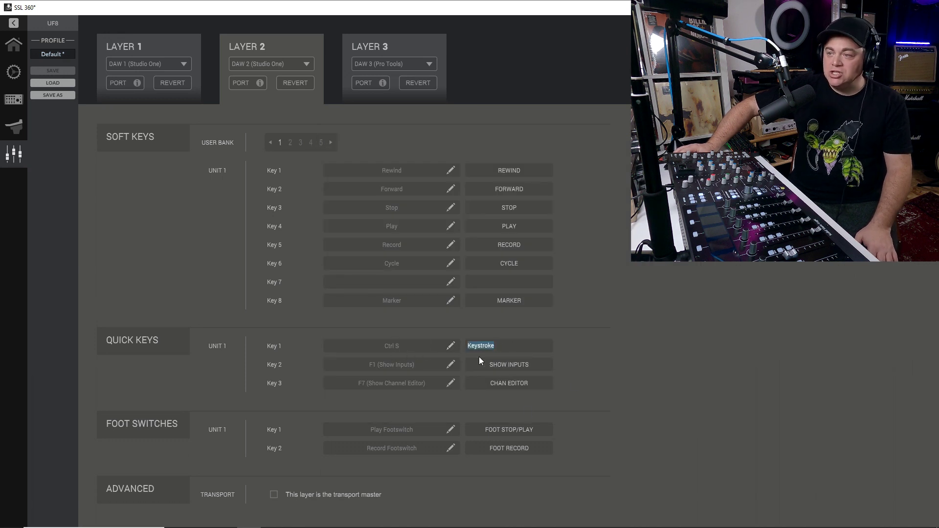
pyautogui.write('s')
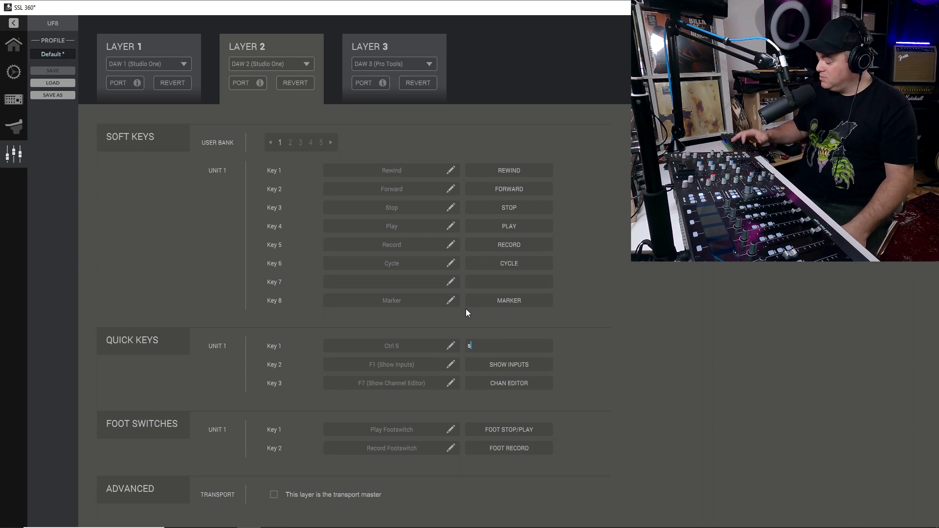
pyautogui.write('ave')
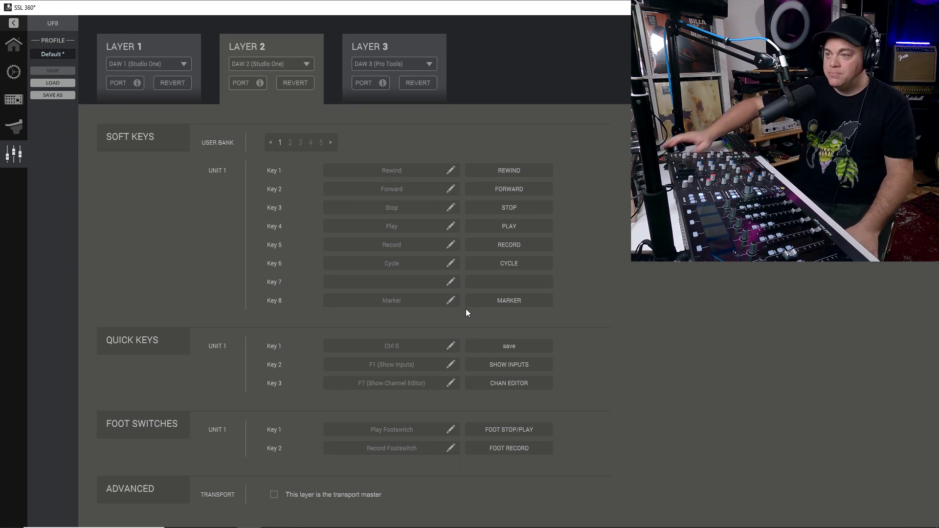